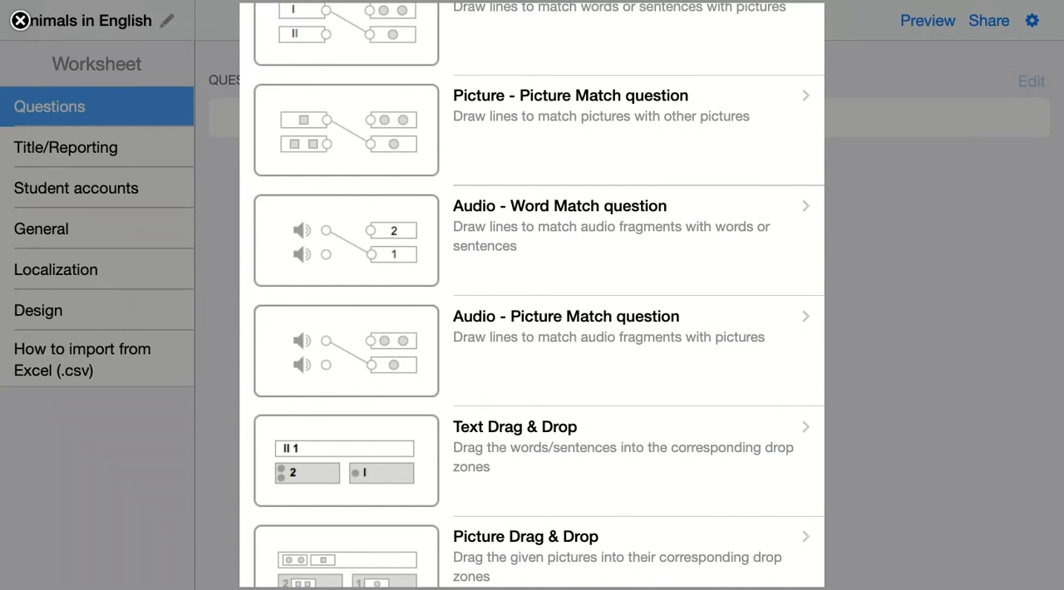
# Add a Text Drag & Drop question reading "Name the parts of the fish. Drag and drop the words in the right place.".
pyautogui.click(492, 469)
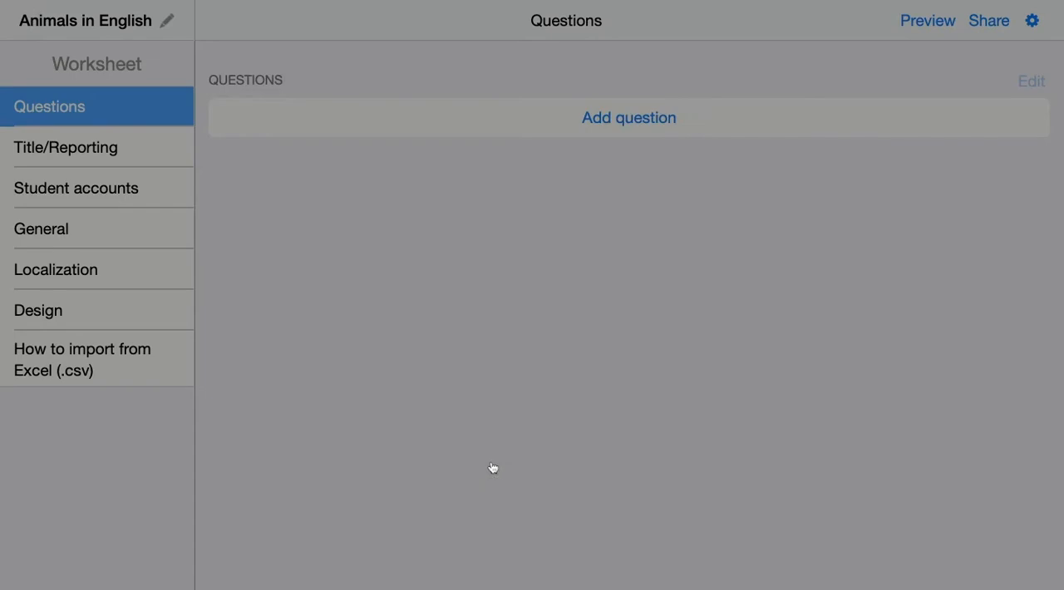
pyautogui.scroll(-3, 326, 480)
pyautogui.click(606, 341)
pyautogui.write('Name the parts of the fish. Drag and drop the words in the right place.')
pyautogui.click(736, 340)
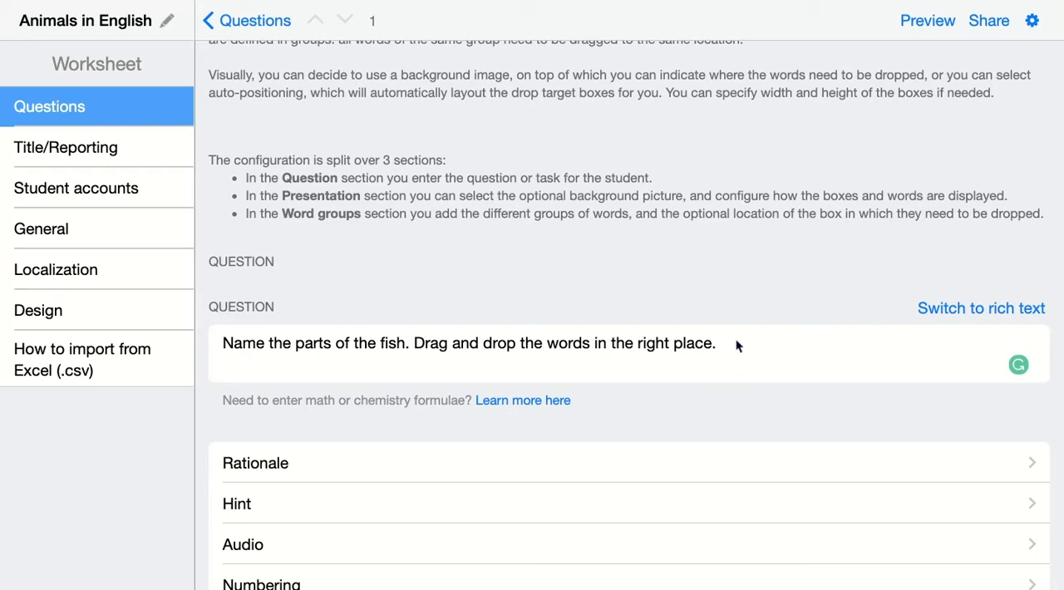
# Set fish.png as the background picture of the fish question.
pyautogui.scroll(-5, 735, 342)
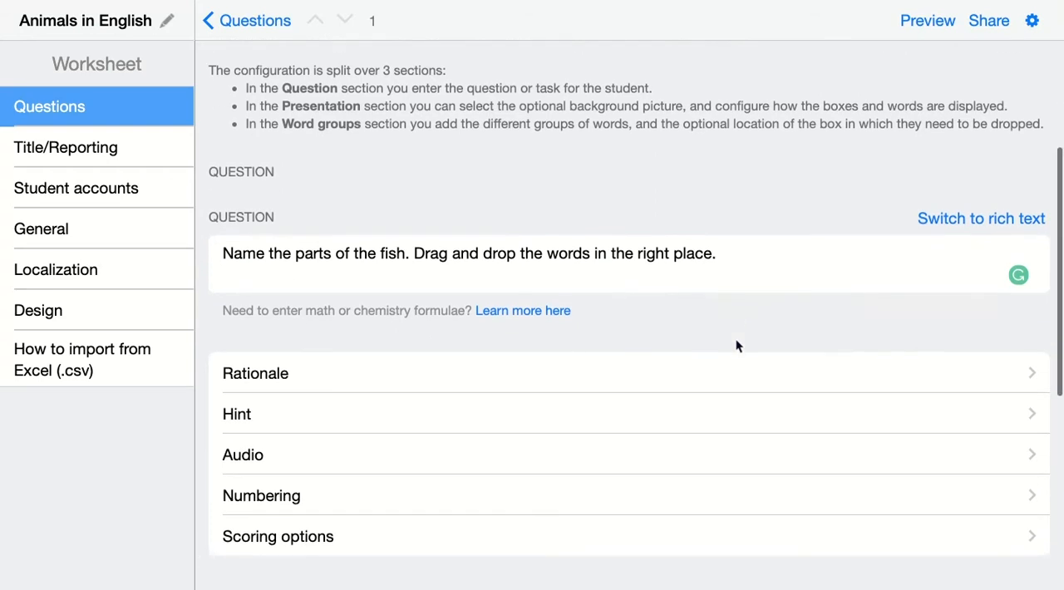
pyautogui.scroll(-6, 736, 347)
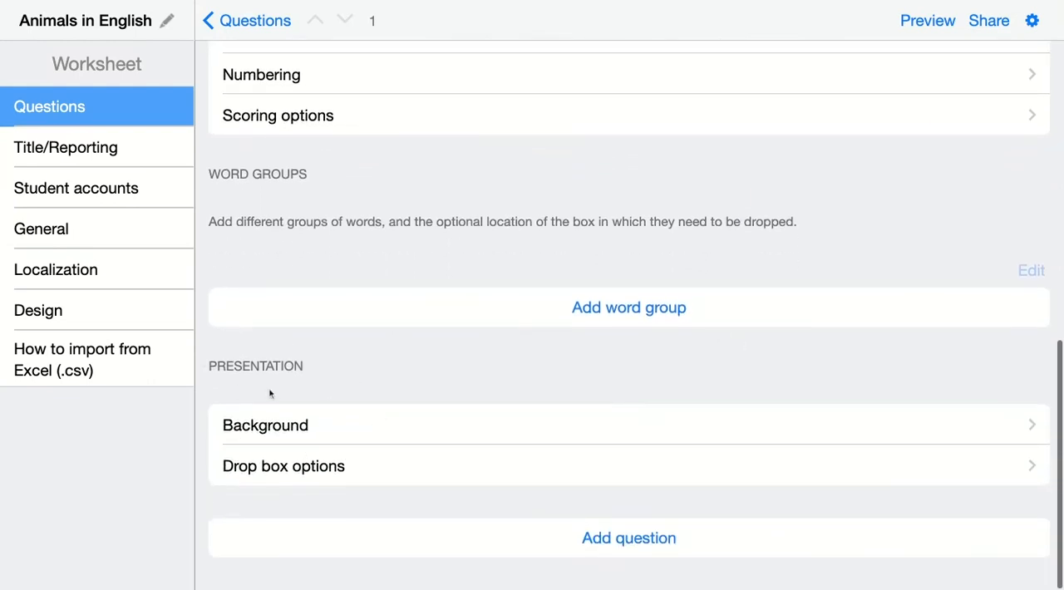
pyautogui.click(277, 434)
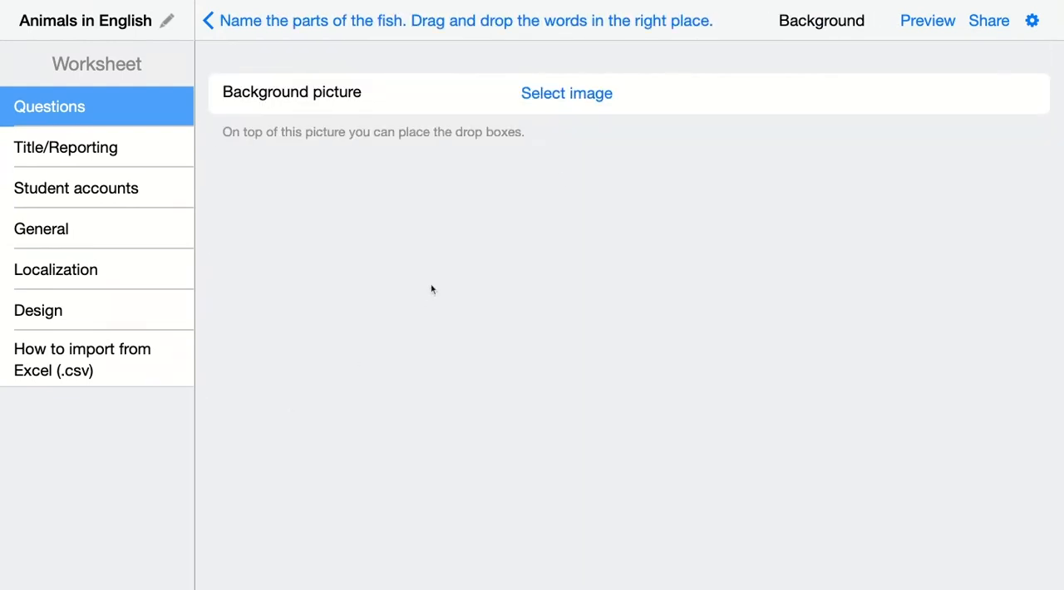
pyautogui.click(574, 98)
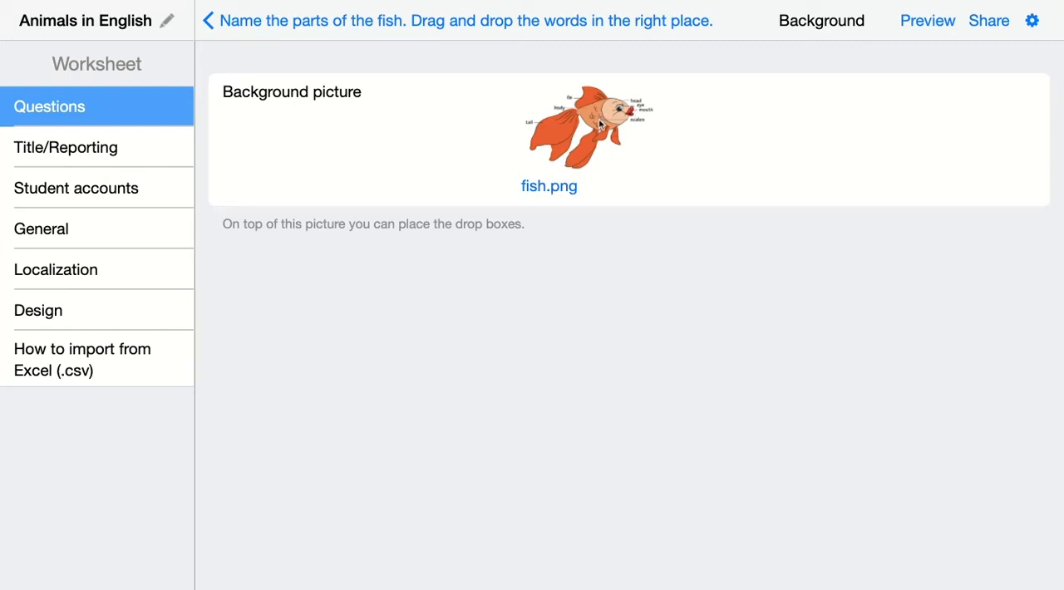
# Preview the worksheet as a student to check the fish background picture, and return to the editor.
pyautogui.click(927, 21)
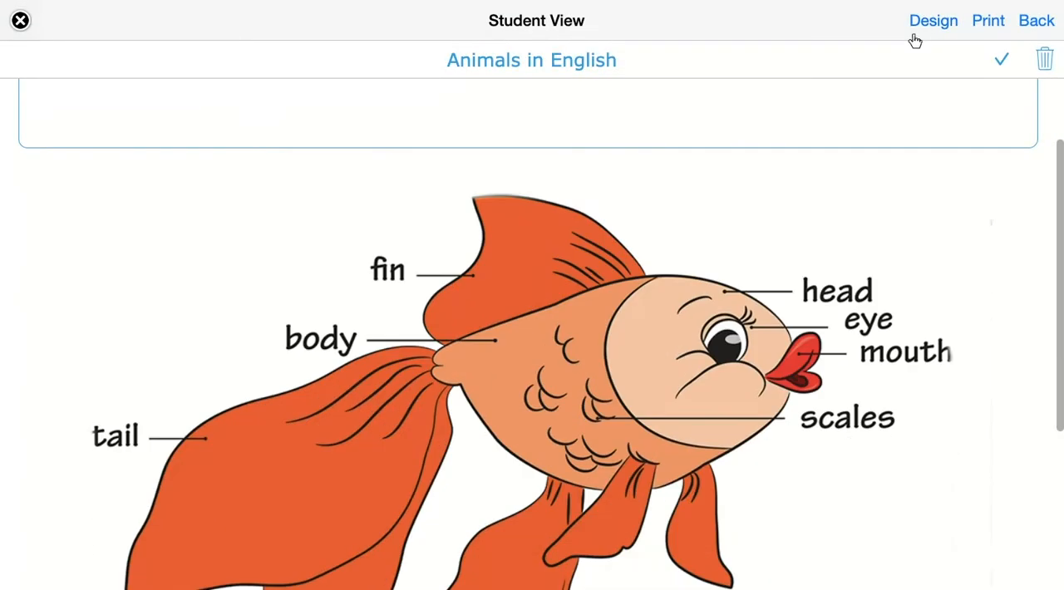
pyautogui.scroll(-3, 914, 40)
pyautogui.scroll(2, 914, 40)
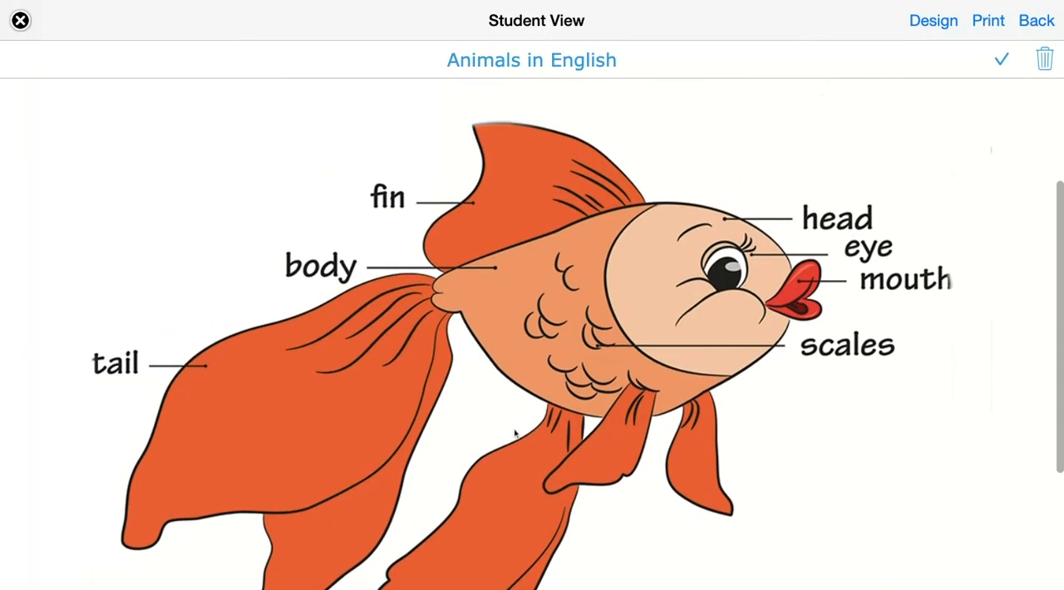
pyautogui.click(1036, 20)
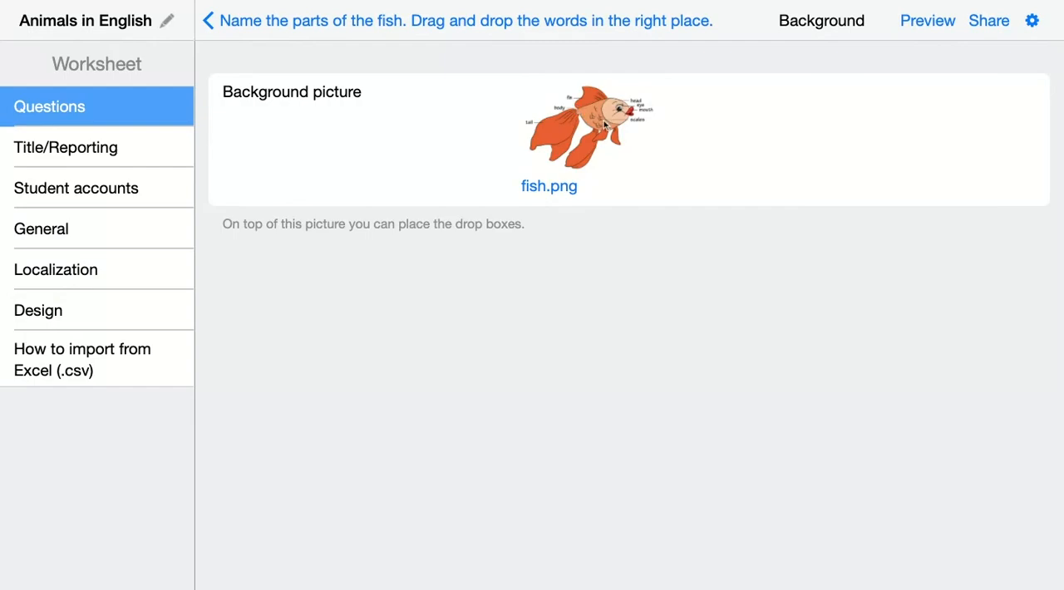
# Examine the crop and size settings of the fish background picture and close them.
pyautogui.click(604, 123)
pyautogui.click(597, 226)
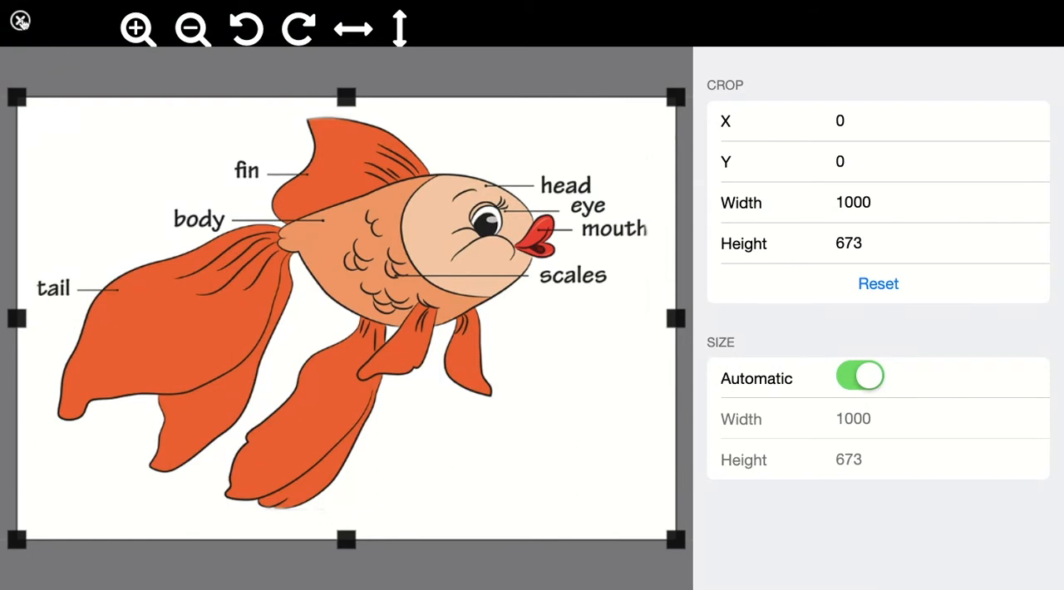
pyautogui.click(21, 20)
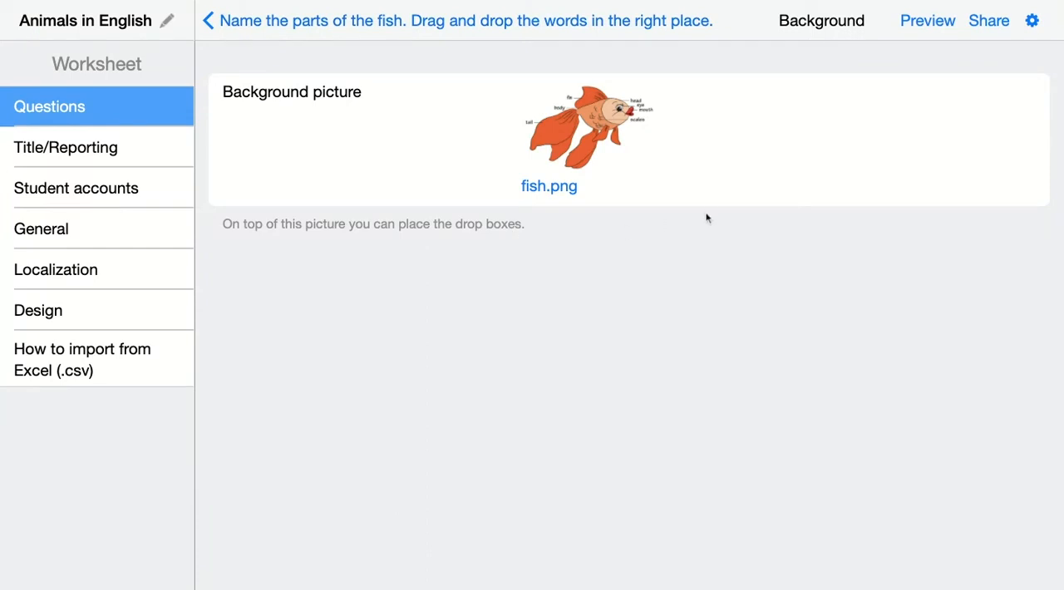
# Add a word group named "Tail" with the item "Tail" to the fish question.
pyautogui.click(228, 30)
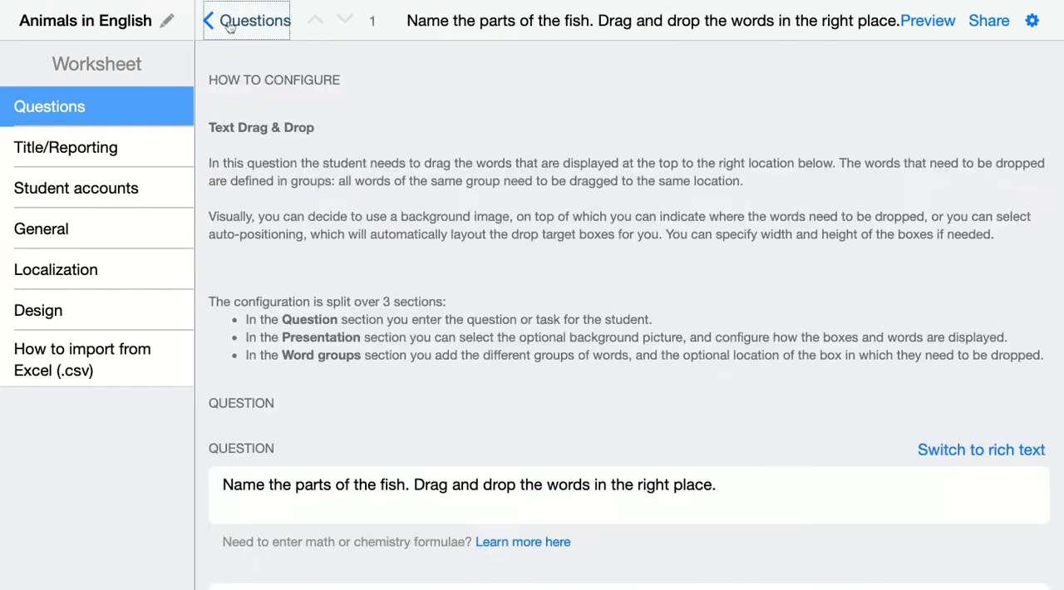
pyautogui.scroll(-10, 318, 263)
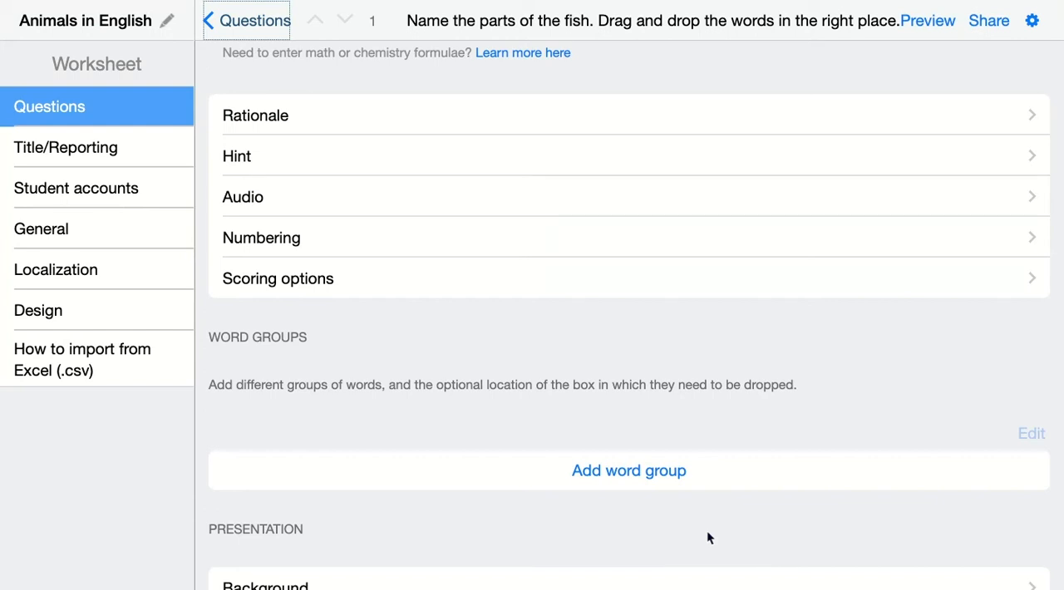
pyautogui.click(631, 468)
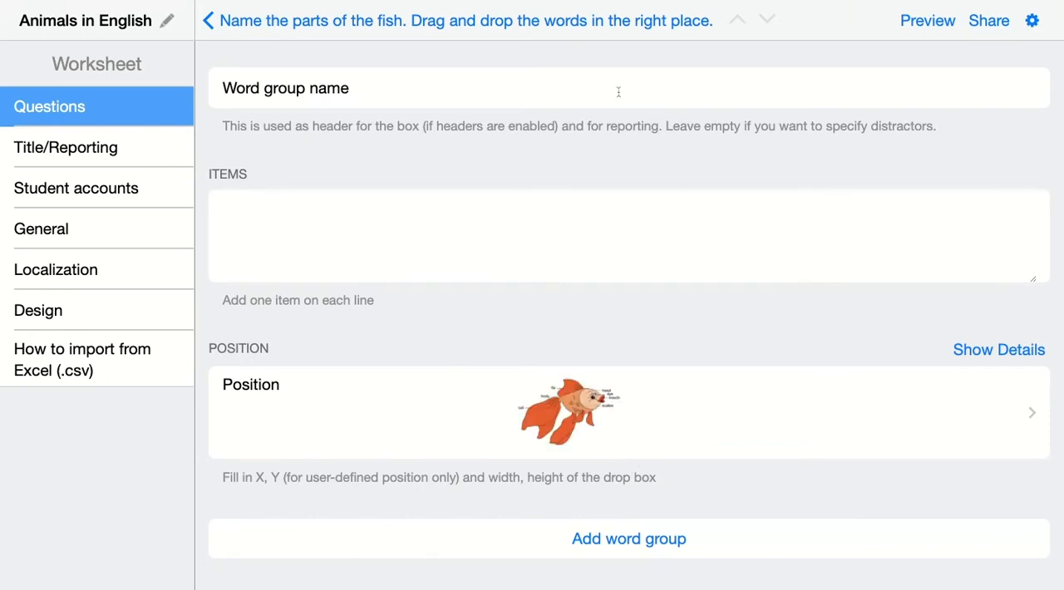
pyautogui.click(607, 89)
pyautogui.write('Tail')
pyautogui.click(422, 228)
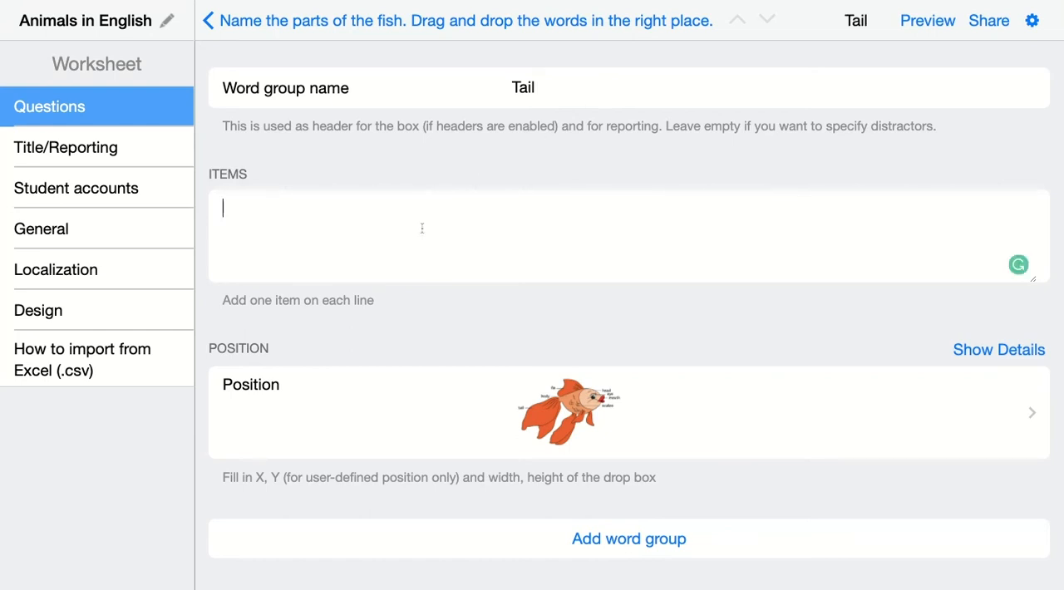
pyautogui.write('Tail')
pyautogui.press('Return')
# Place the Tail group's drop box over the "tail" label on the picture and narrow it to fit.
pyautogui.click(566, 418)
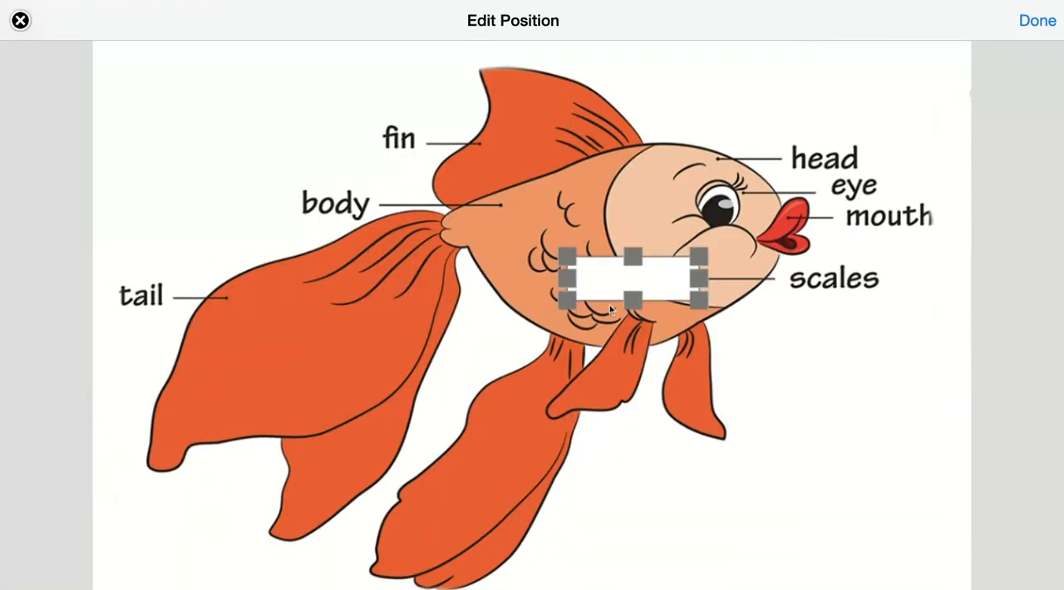
pyautogui.moveTo(637, 277); pyautogui.dragTo(176, 296)
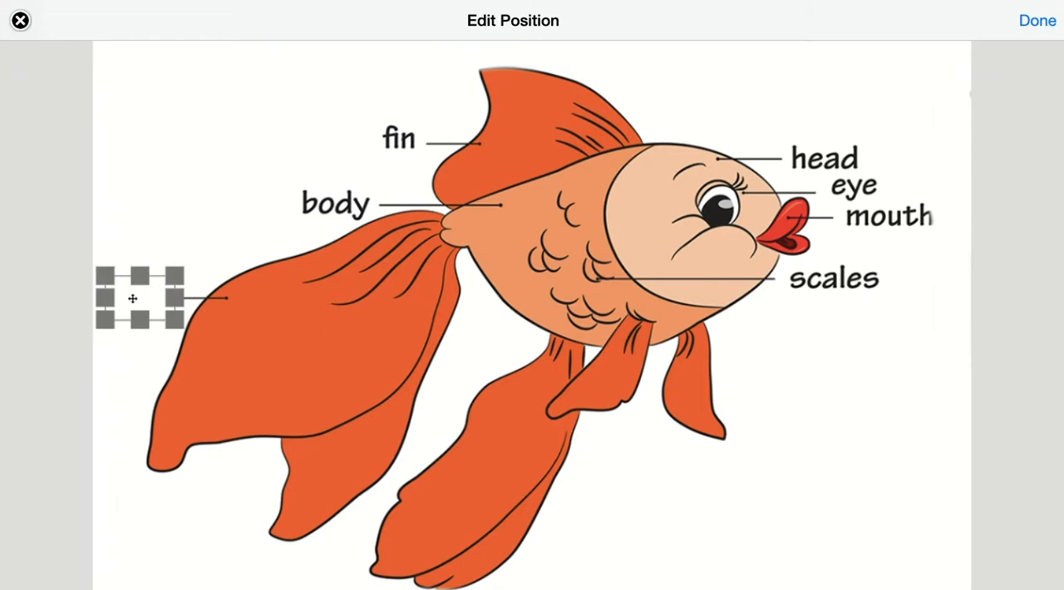
pyautogui.click(1044, 22)
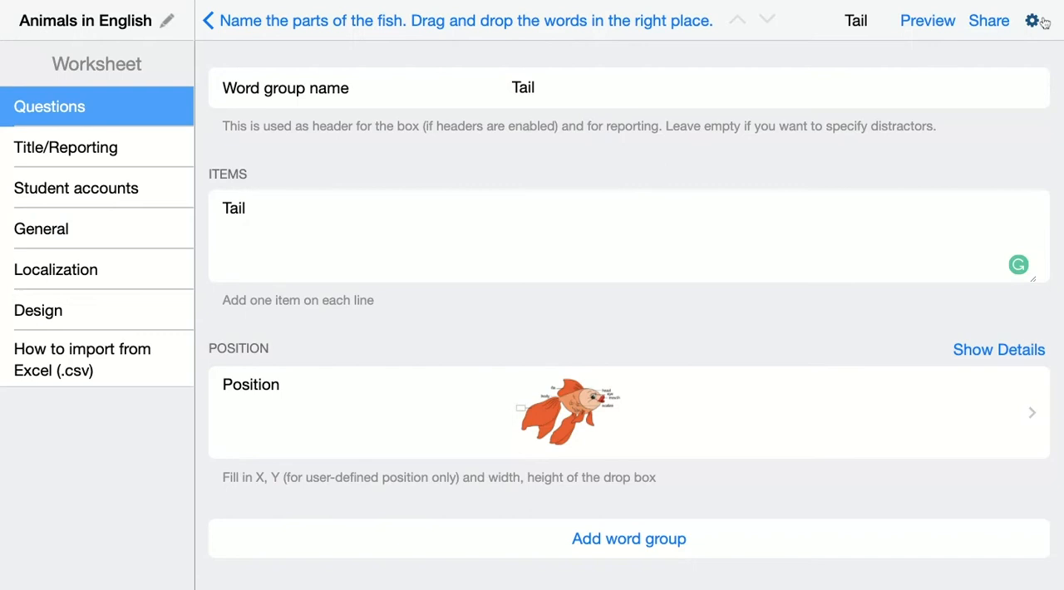
# Add a word group "Fin" with the item "Fin" and place its drop box over the "fin" label.
pyautogui.click(619, 544)
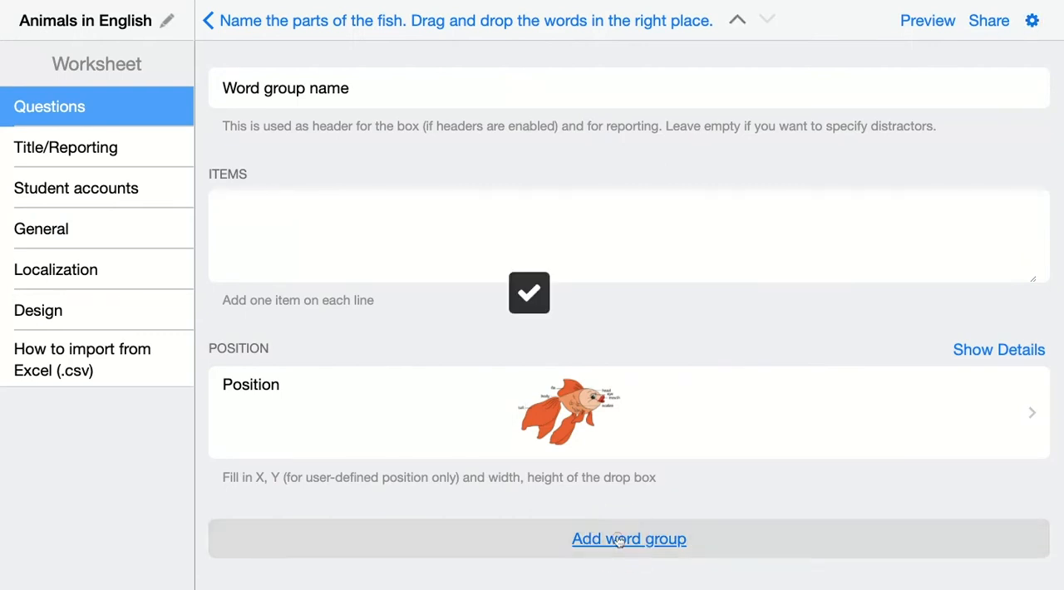
pyautogui.write('Fin')
pyautogui.click(302, 237)
pyautogui.write('Fin')
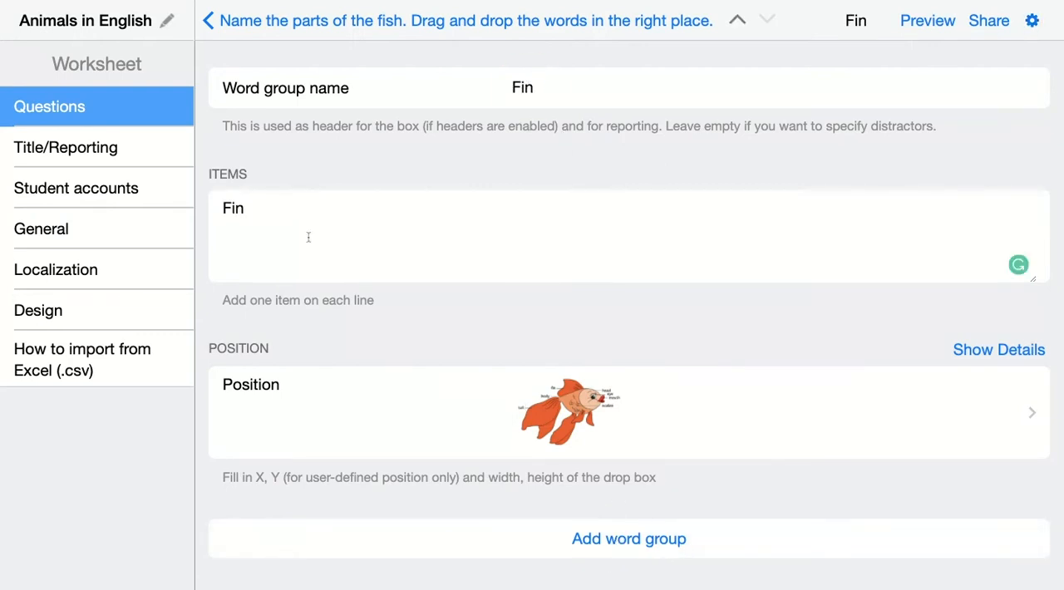
pyautogui.click(524, 415)
pyautogui.moveTo(637, 275); pyautogui.dragTo(350, 139)
pyautogui.click(1044, 25)
# Add a word group "Body" with the item "Body" and place its drop box over the "body" label.
pyautogui.click(609, 540)
pyautogui.click(559, 90)
pyautogui.write('Body')
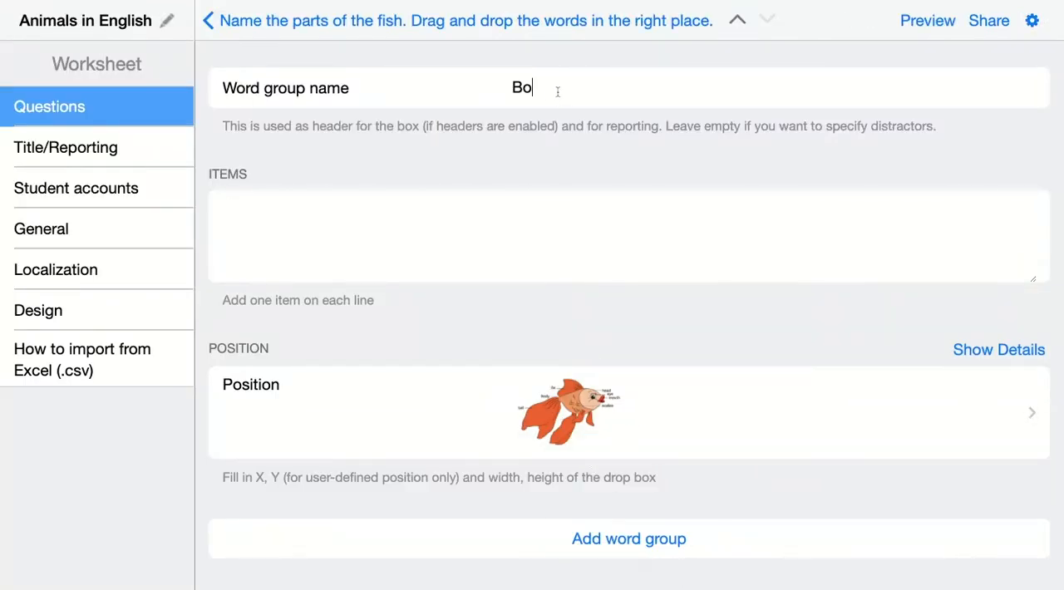
pyautogui.click(399, 233)
pyautogui.write('Body')
pyautogui.click(549, 411)
pyautogui.moveTo(613, 290); pyautogui.dragTo(287, 207)
pyautogui.click(1037, 20)
# Add a word group "Head" with the item "Head" and fit its drop box over the "head" label.
pyautogui.click(649, 545)
pyautogui.click(579, 89)
pyautogui.write('Head')
pyautogui.click(485, 231)
pyautogui.write('Head')
pyautogui.click(565, 412)
pyautogui.moveTo(598, 277); pyautogui.dragTo(819, 156)
pyautogui.moveTo(917, 157); pyautogui.dragTo(832, 151)
pyautogui.click(1038, 20)
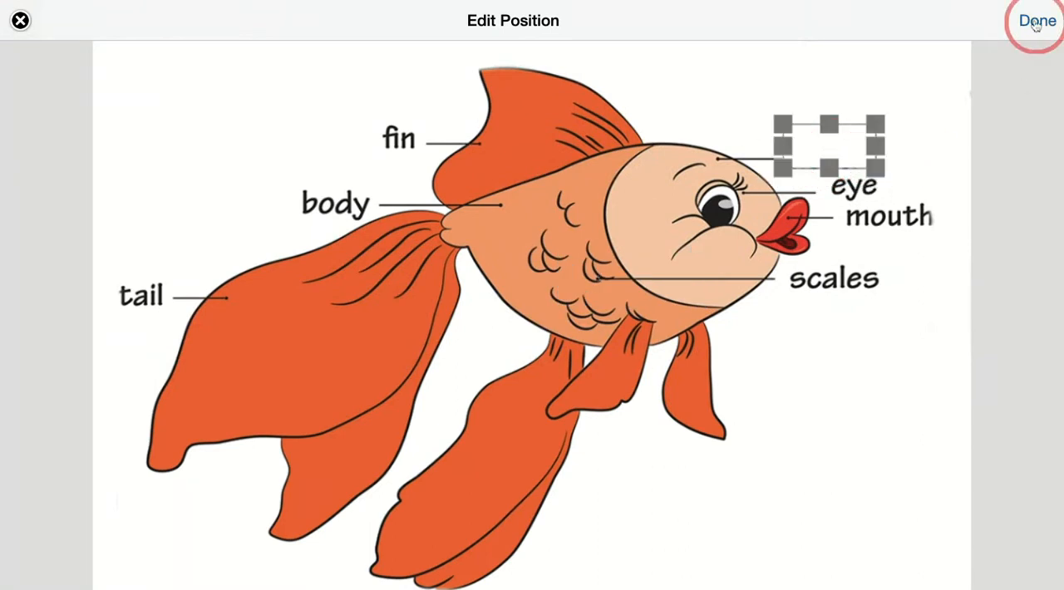
# Add a word group "Eye" with the item "Eye" and fit its drop box over the "eye" label.
pyautogui.click(581, 539)
pyautogui.write('Eye')
pyautogui.click(512, 245)
pyautogui.write('Eye')
pyautogui.click(569, 412)
pyautogui.moveTo(632, 275); pyautogui.dragTo(890, 207)
pyautogui.moveTo(955, 191); pyautogui.dragTo(923, 191)
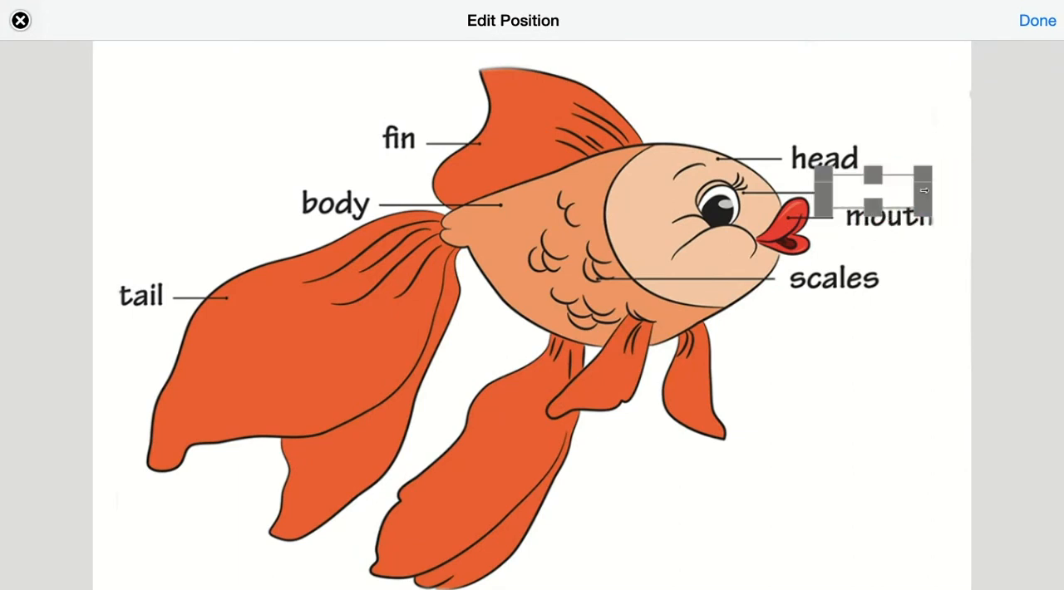
pyautogui.click(1038, 20)
# Add a word group "Mouth" with the item "Mouth" and place its drop box over the "mouth" label.
pyautogui.click(629, 539)
pyautogui.write('Mouth')
pyautogui.click(452, 225)
pyautogui.write('Mouth')
pyautogui.click(569, 412)
pyautogui.moveTo(641, 275); pyautogui.dragTo(948, 220)
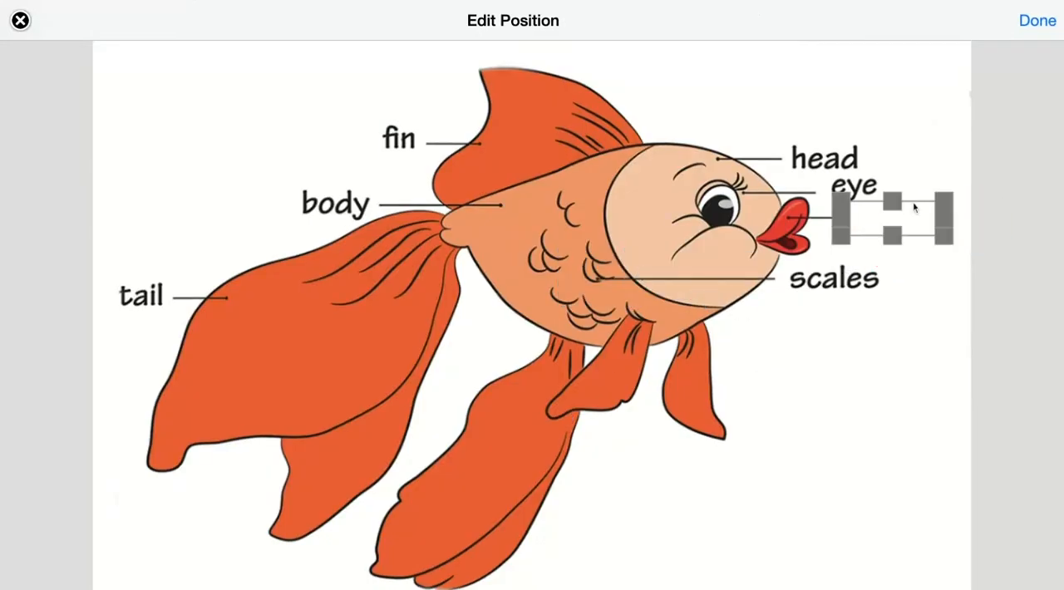
pyautogui.click(1037, 20)
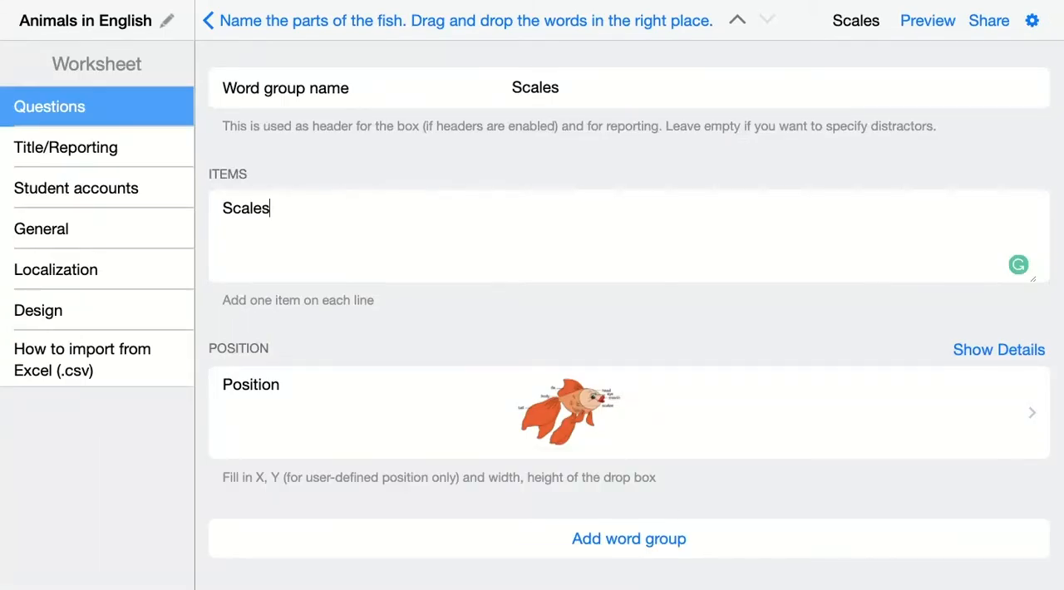
# Preview the worksheet as a student to check the word list and the drop box placement on the fish, and return to the question.
pyautogui.click(226, 24)
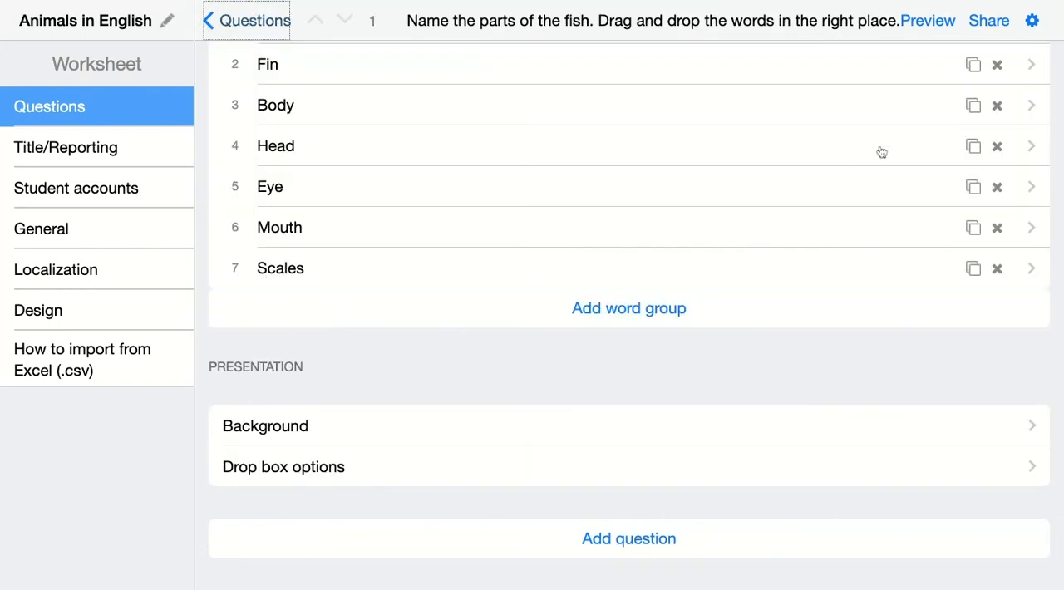
pyautogui.click(925, 22)
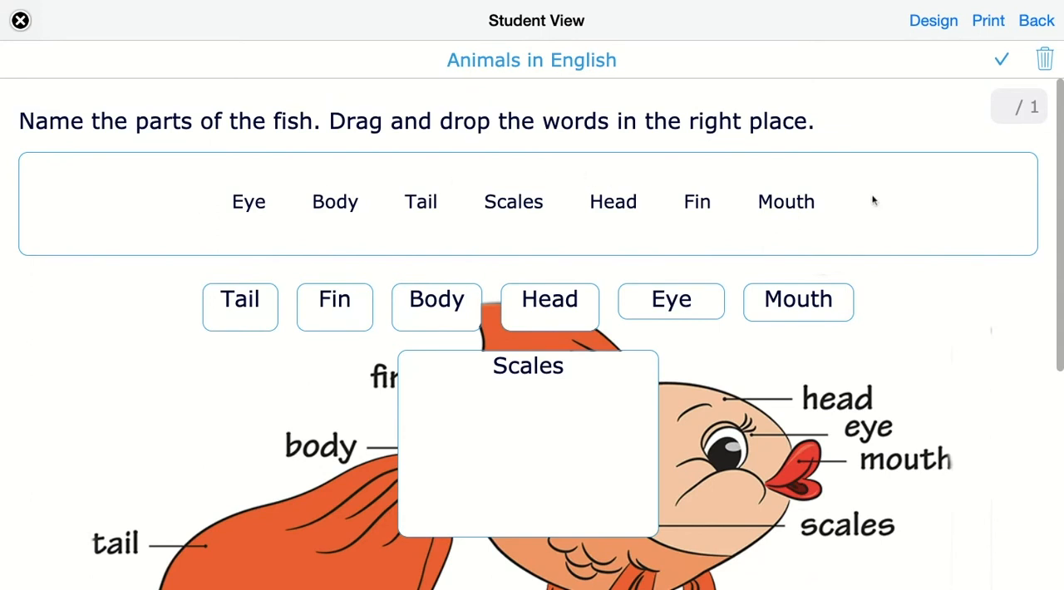
pyautogui.scroll(-2, 735, 223)
pyautogui.scroll(-1, 735, 223)
pyautogui.scroll(-2, 697, 431)
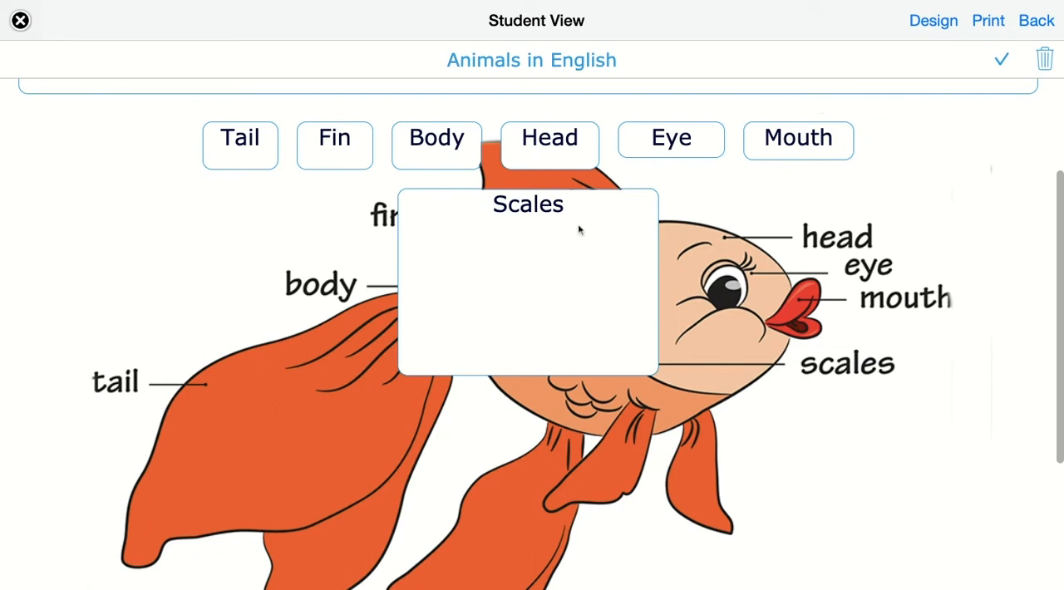
pyautogui.scroll(1, 582, 230)
pyautogui.scroll(2, 582, 229)
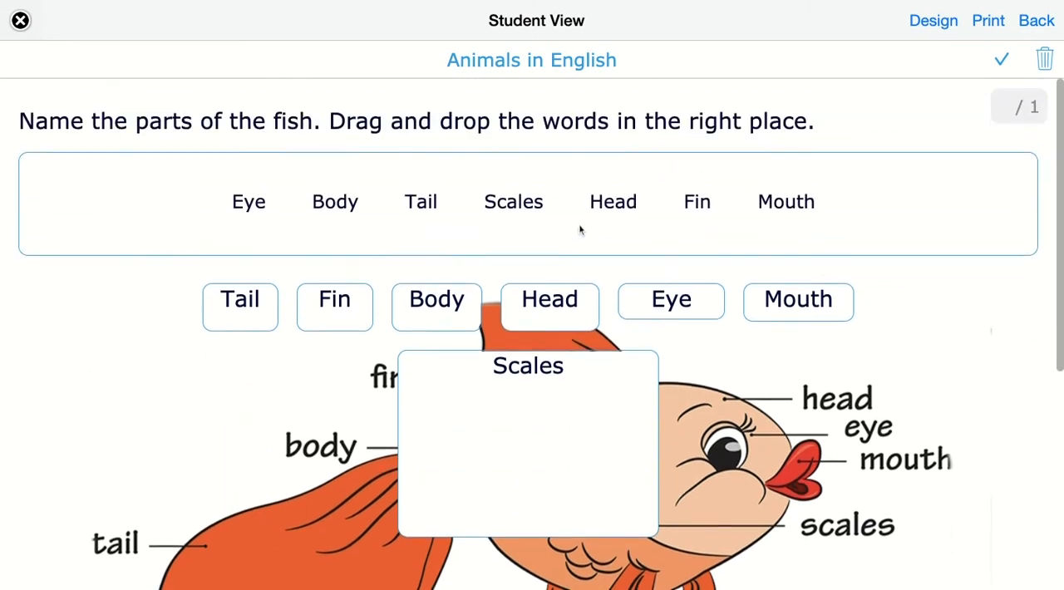
pyautogui.click(1035, 23)
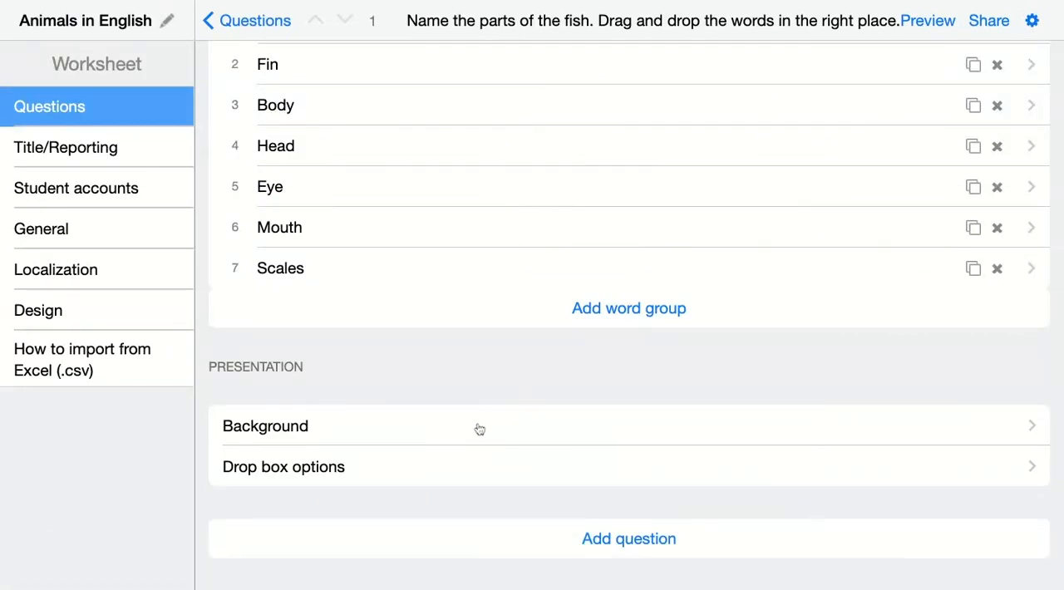
# Configure the drop box options with Show header off, positioning "Let me specify position of drop boxes" and border style None.
pyautogui.click(285, 468)
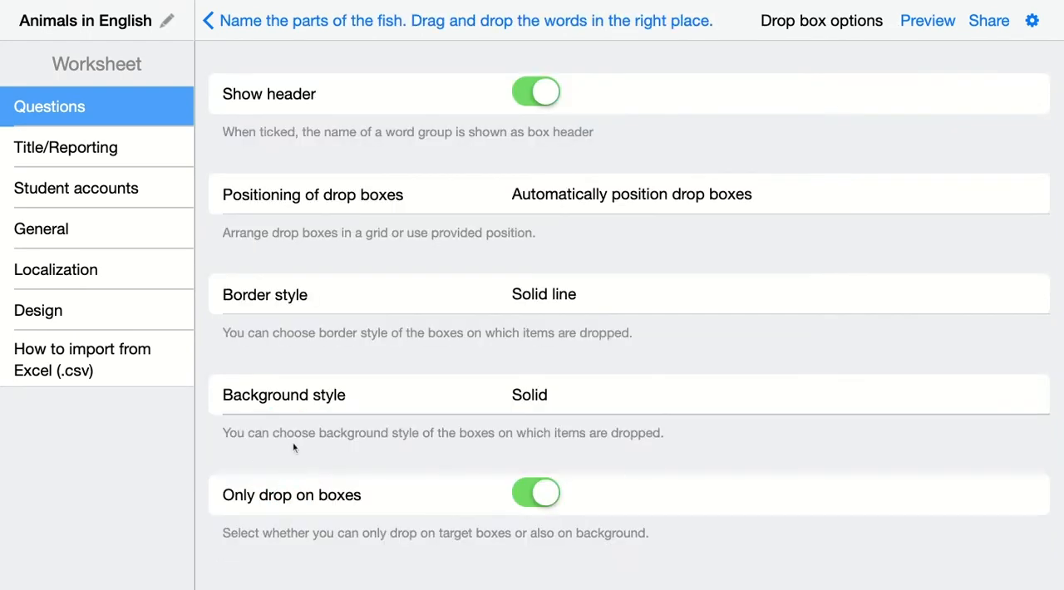
pyautogui.click(547, 98)
pyautogui.click(530, 198)
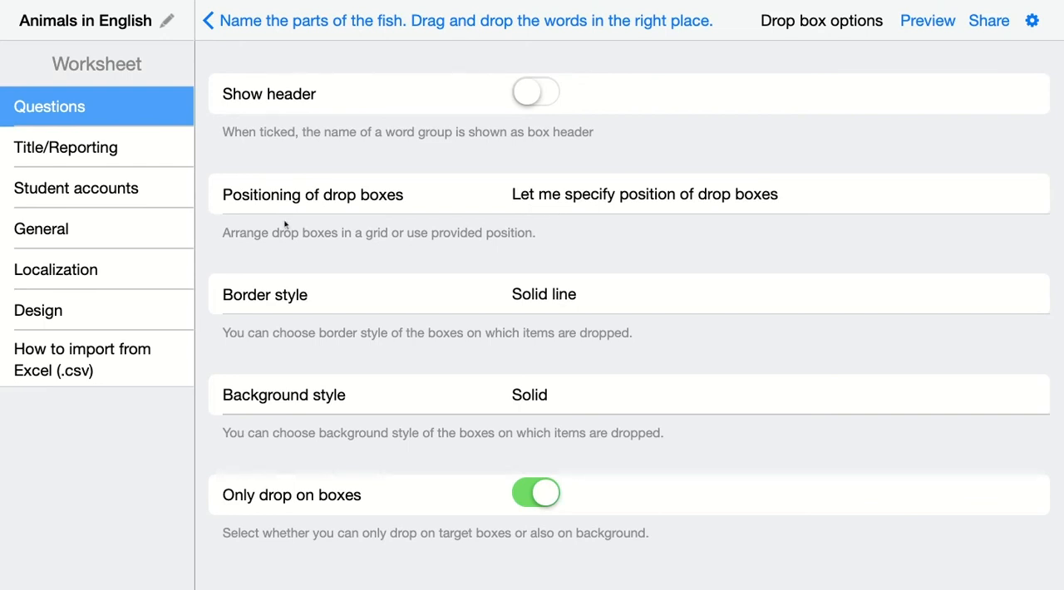
pyautogui.click(545, 299)
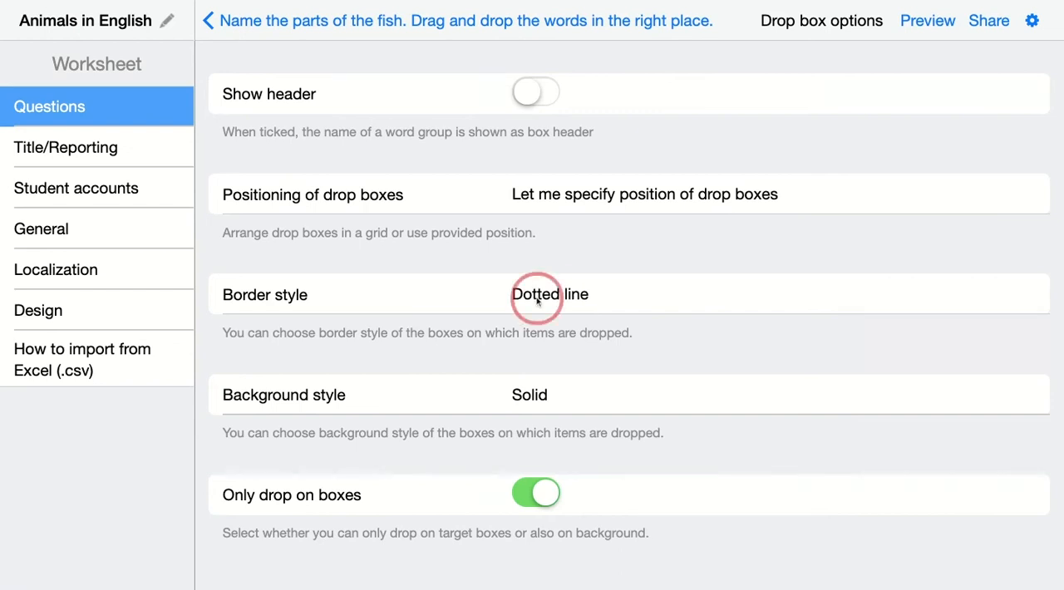
pyautogui.click(537, 301)
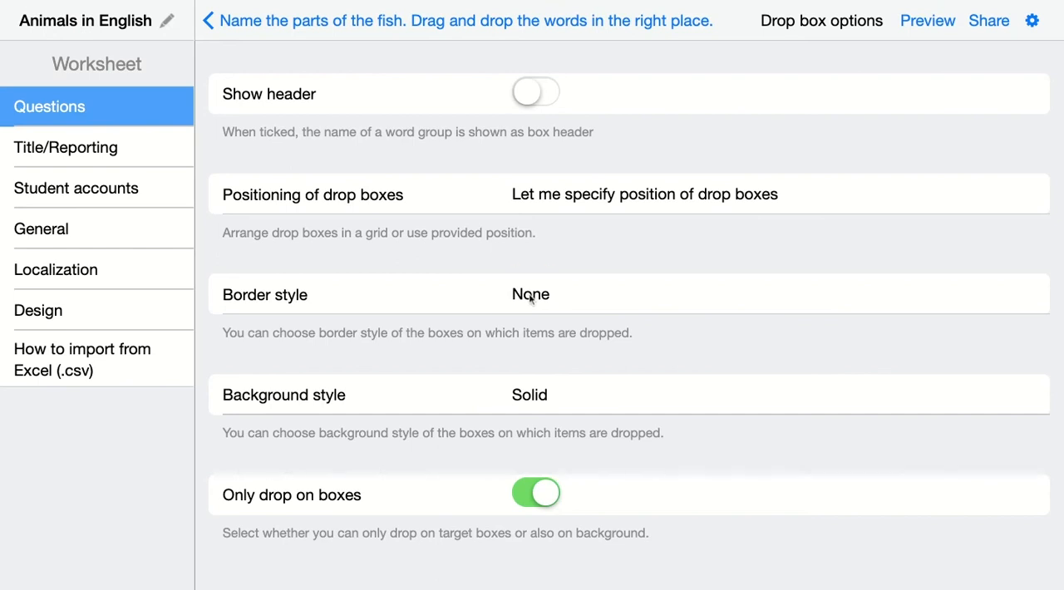
# Set the drop boxes' border style to Solid line, cycle the background style through Transparent and Semi-transparent back to Solid, and return to the question.
pyautogui.click(531, 300)
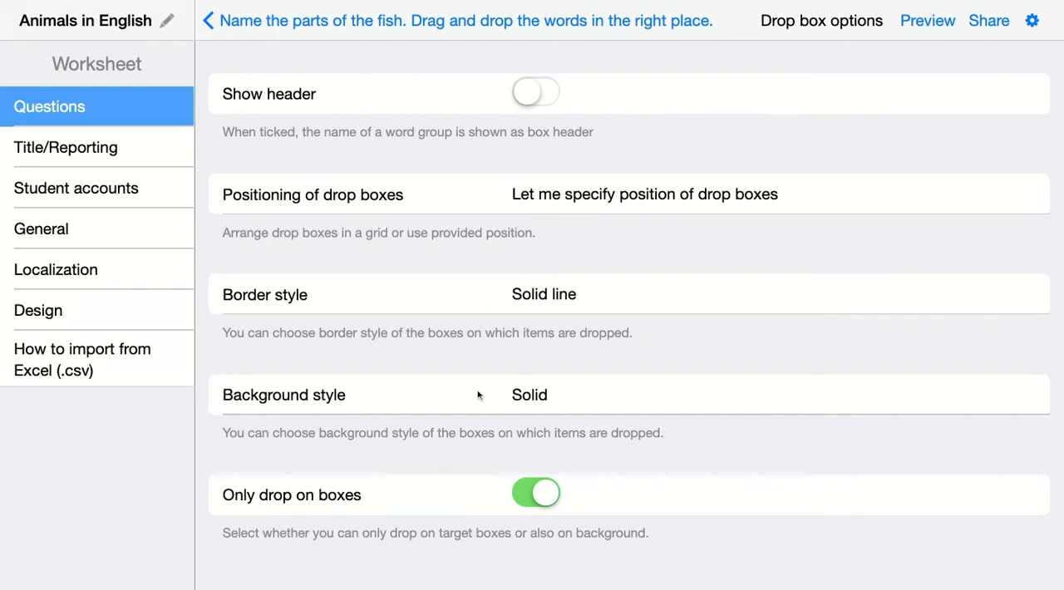
pyautogui.click(528, 402)
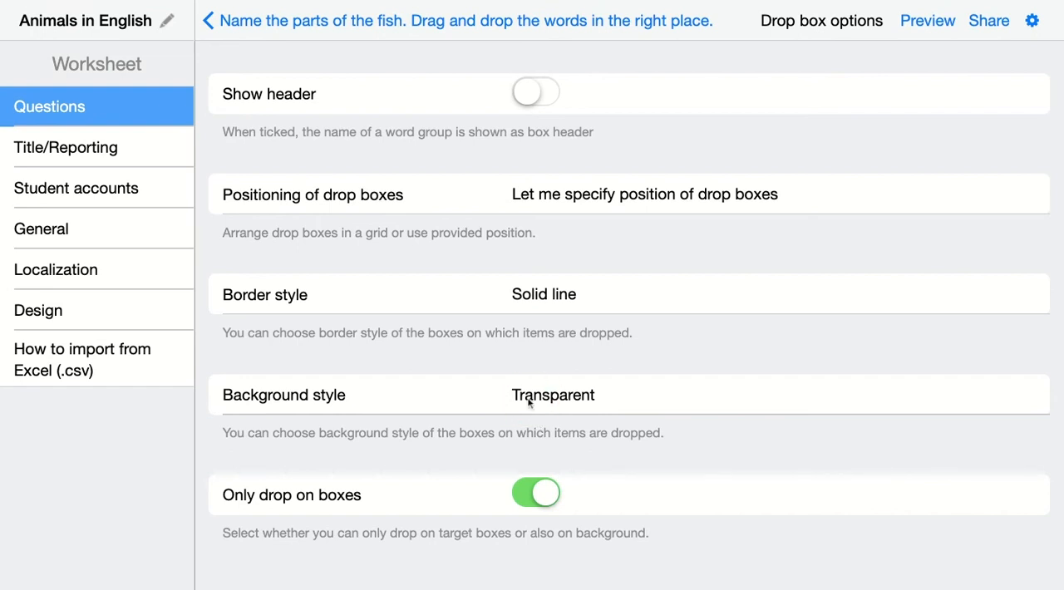
pyautogui.click(527, 403)
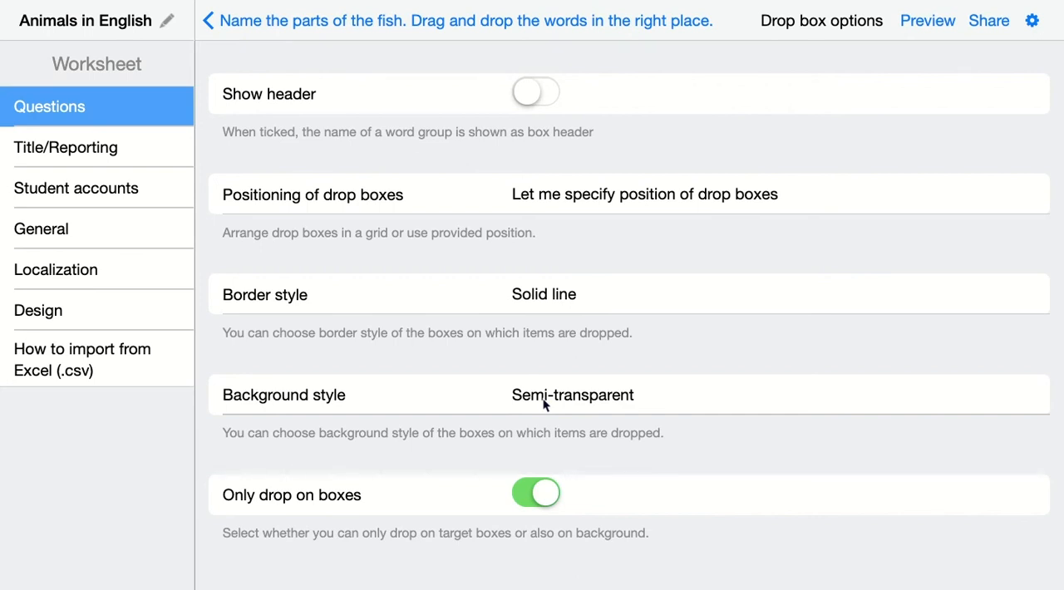
pyautogui.click(543, 398)
pyautogui.click(233, 25)
# Set the question's scoring policy to "Score points for each correct answer." and return to the question.
pyautogui.scroll(-5, 317, 329)
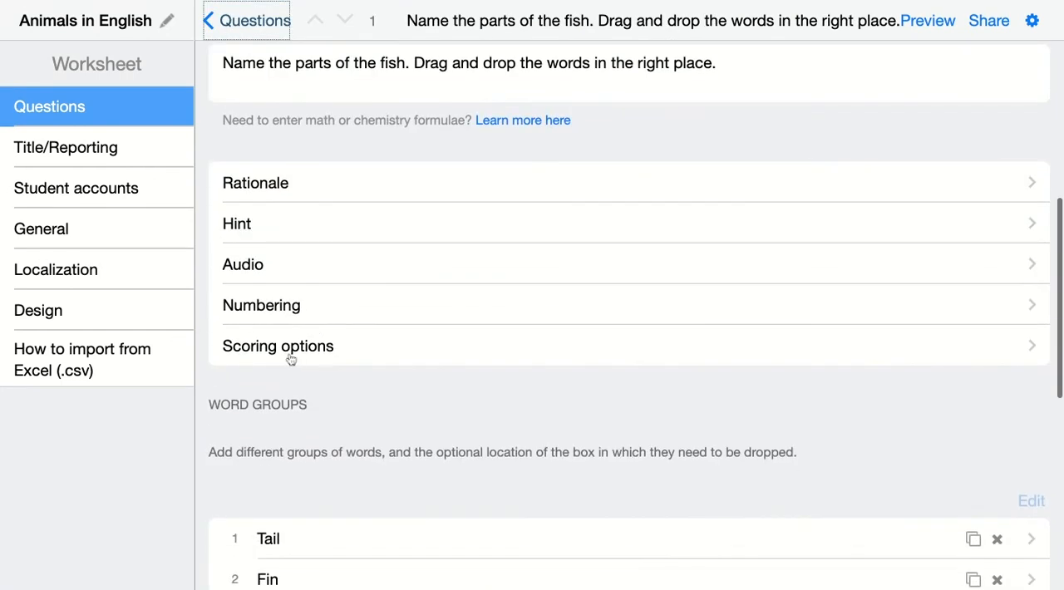
pyautogui.click(282, 352)
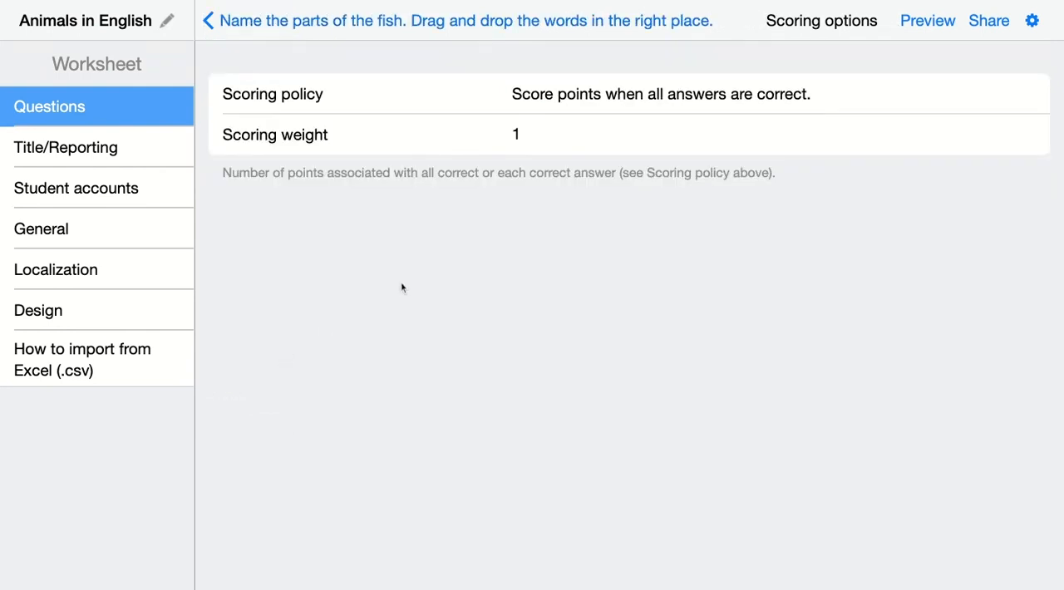
pyautogui.click(603, 99)
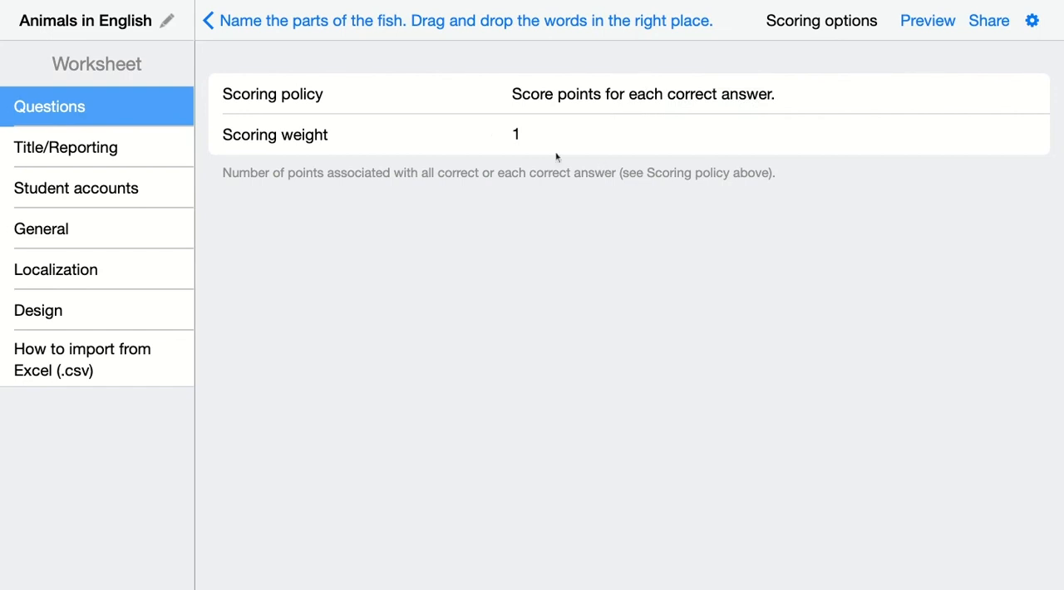
pyautogui.click(224, 24)
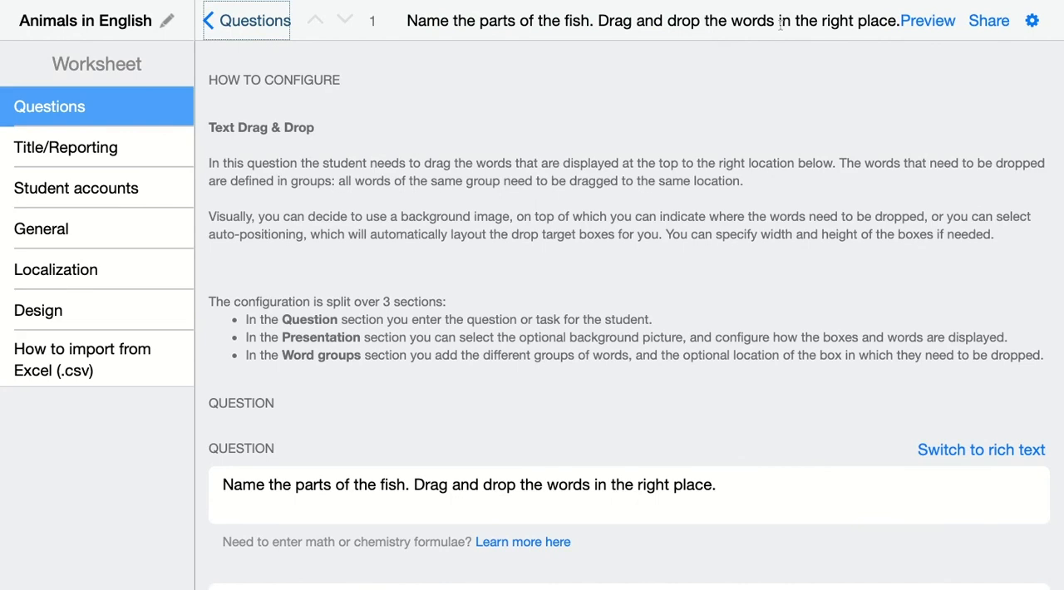
# Preview the worksheet as a student and examine the bordered drop boxes around the fish.
pyautogui.scroll(-10, 894, 57)
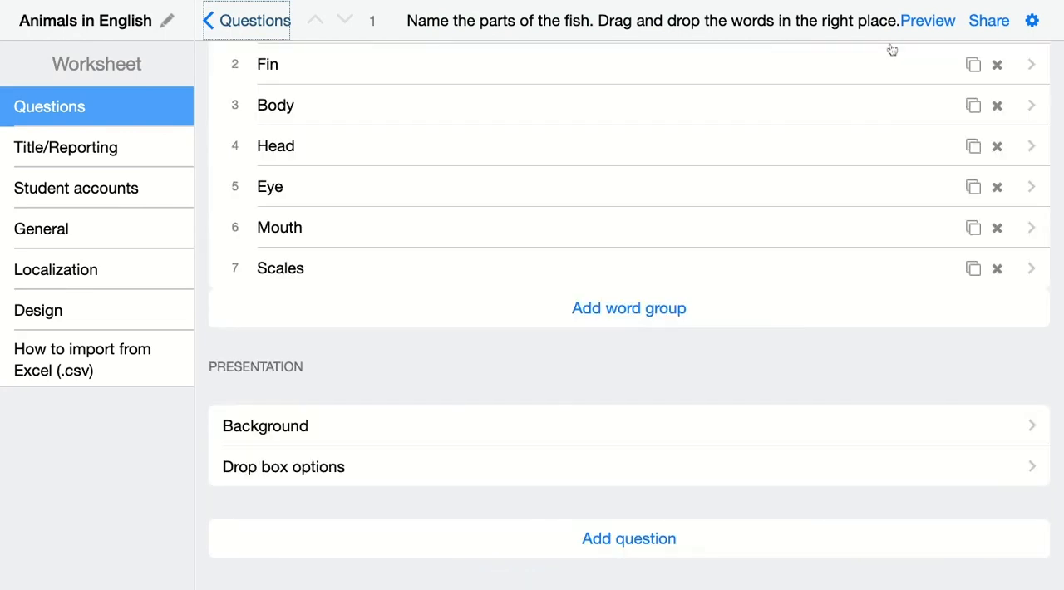
pyautogui.click(925, 17)
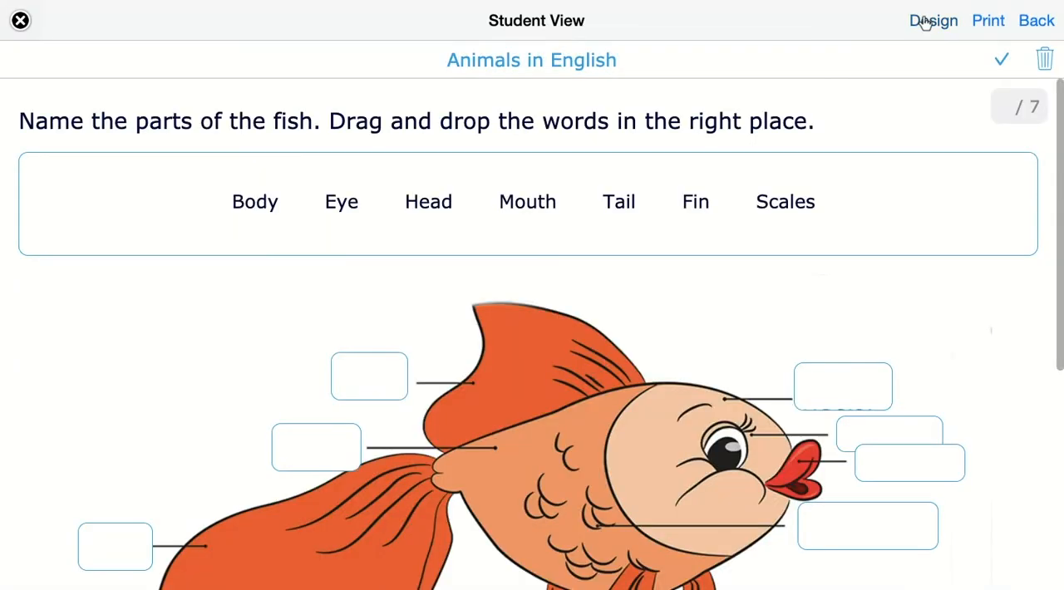
pyautogui.scroll(-3, 773, 189)
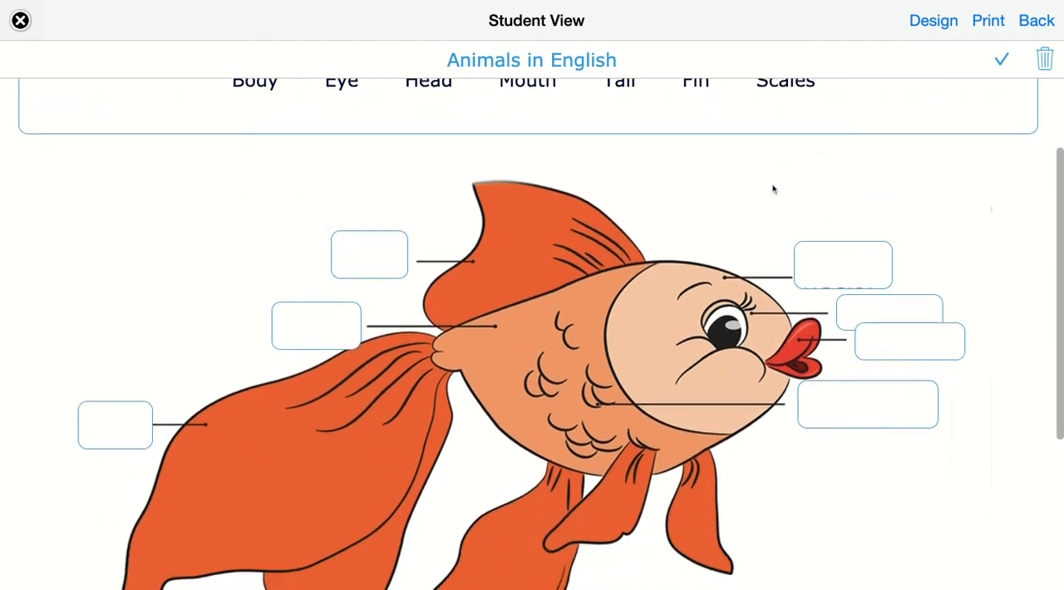
pyautogui.scroll(-1, 773, 190)
pyautogui.scroll(1, 773, 189)
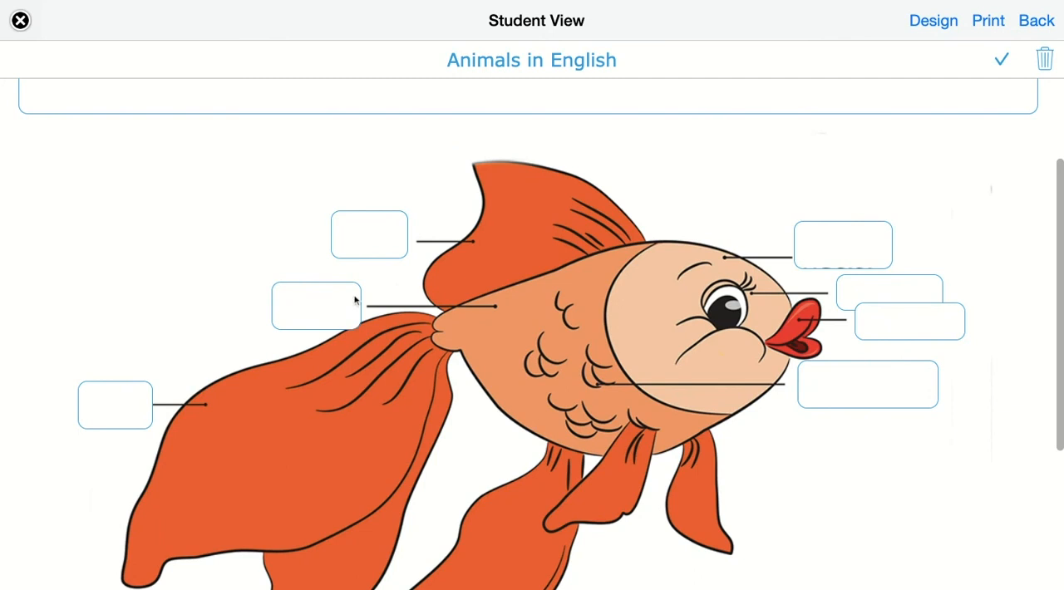
pyautogui.scroll(2, 394, 277)
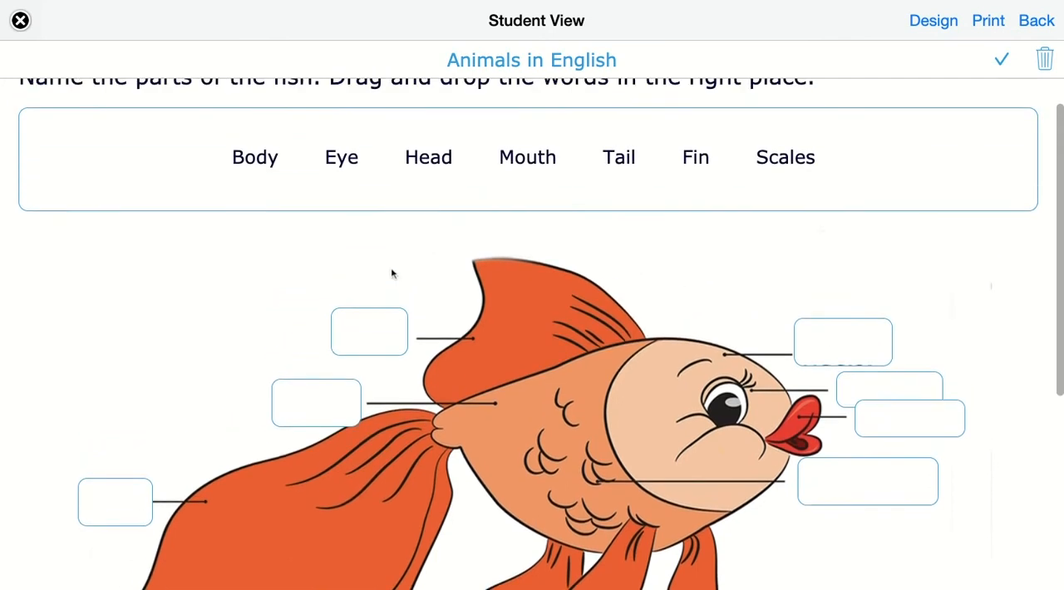
# Place Scales, Fin, Eye, Tail and Body in their matching drop boxes, but put Head in the mouth box and Mouth in the head box.
pyautogui.click(794, 163)
pyautogui.moveTo(794, 163); pyautogui.dragTo(864, 484)
pyautogui.moveTo(746, 159); pyautogui.dragTo(369, 333)
pyautogui.moveTo(431, 157); pyautogui.dragTo(880, 395)
pyautogui.moveTo(670, 158); pyautogui.dragTo(123, 502)
pyautogui.moveTo(435, 159); pyautogui.dragTo(316, 403)
pyautogui.moveTo(482, 162); pyautogui.dragTo(916, 434)
pyautogui.moveTo(536, 161); pyautogui.dragTo(842, 342)
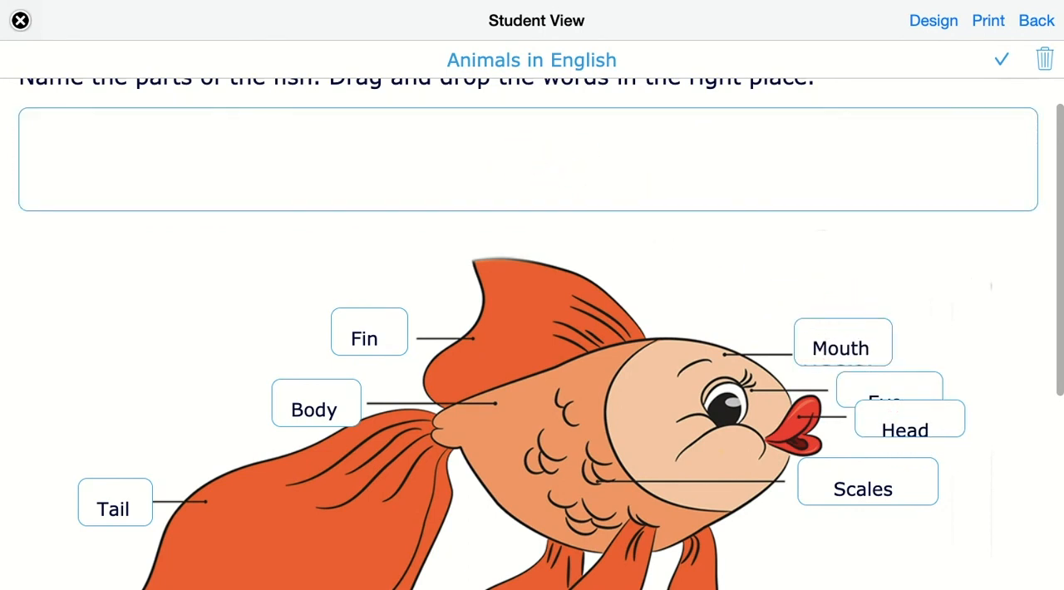
# Show the answers for the completed fish question and review the marking of each placed word.
pyautogui.scroll(-5, 800, 257)
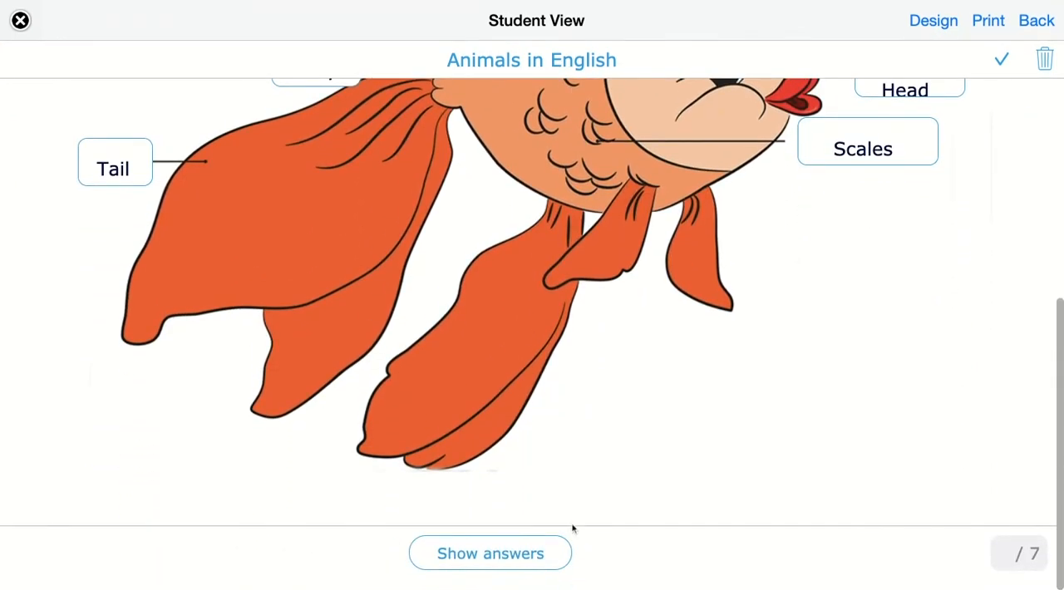
pyautogui.click(474, 554)
pyautogui.click(477, 357)
pyautogui.scroll(5, 541, 321)
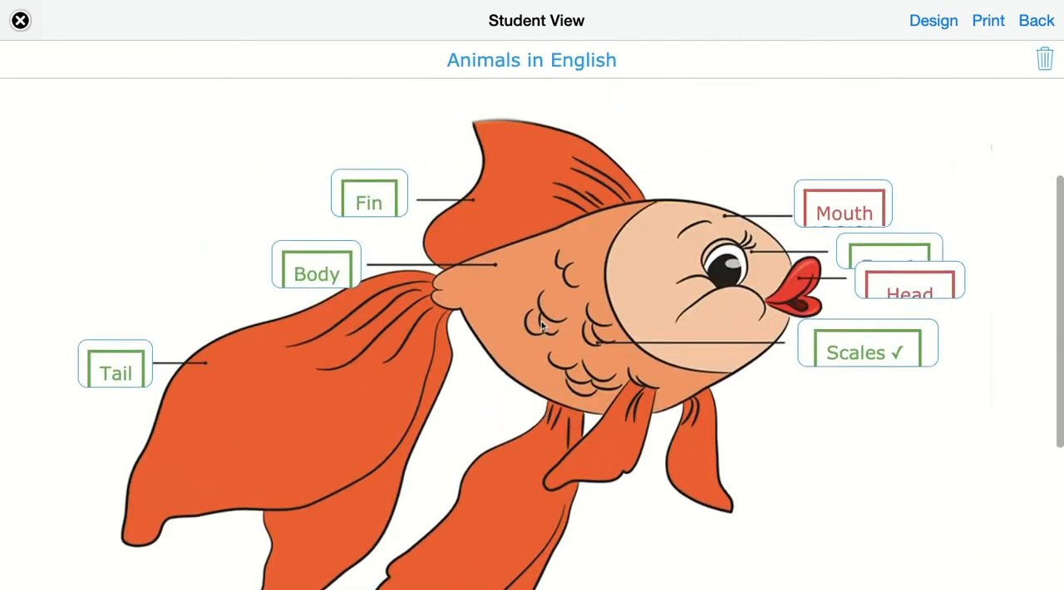